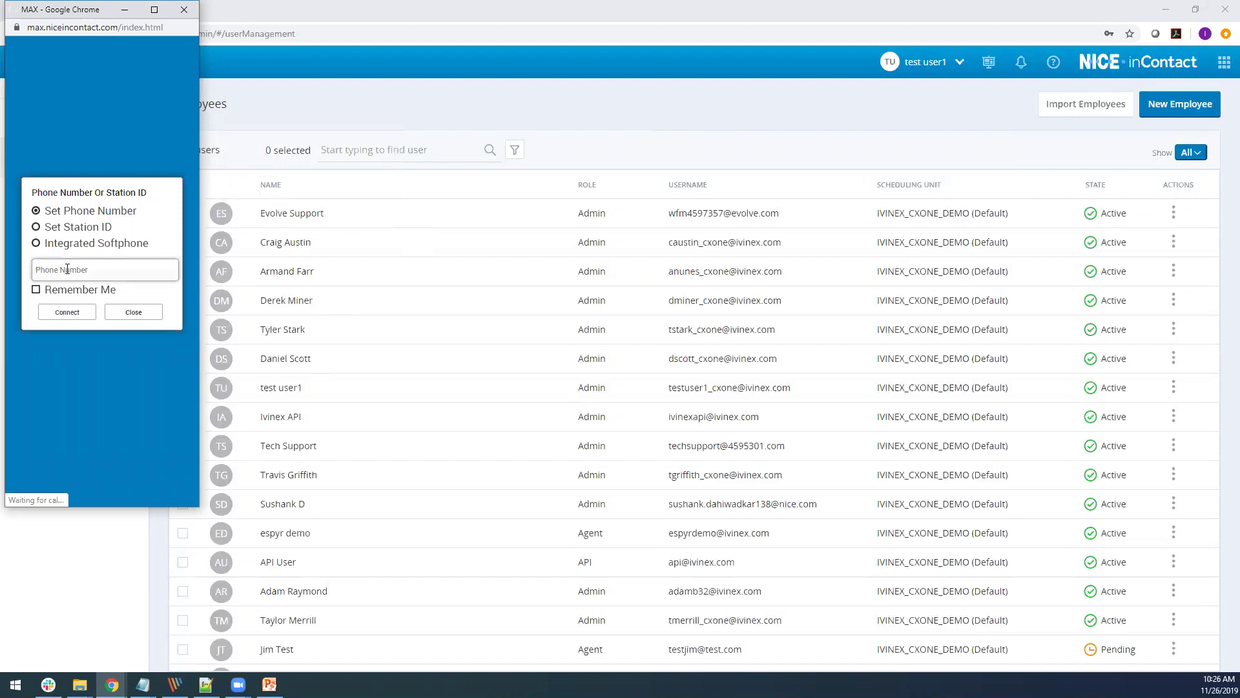
# Step: Connect with the entered number, log the agent in, close Agent Controls and maximize MAX
pyautogui.click(70, 313)
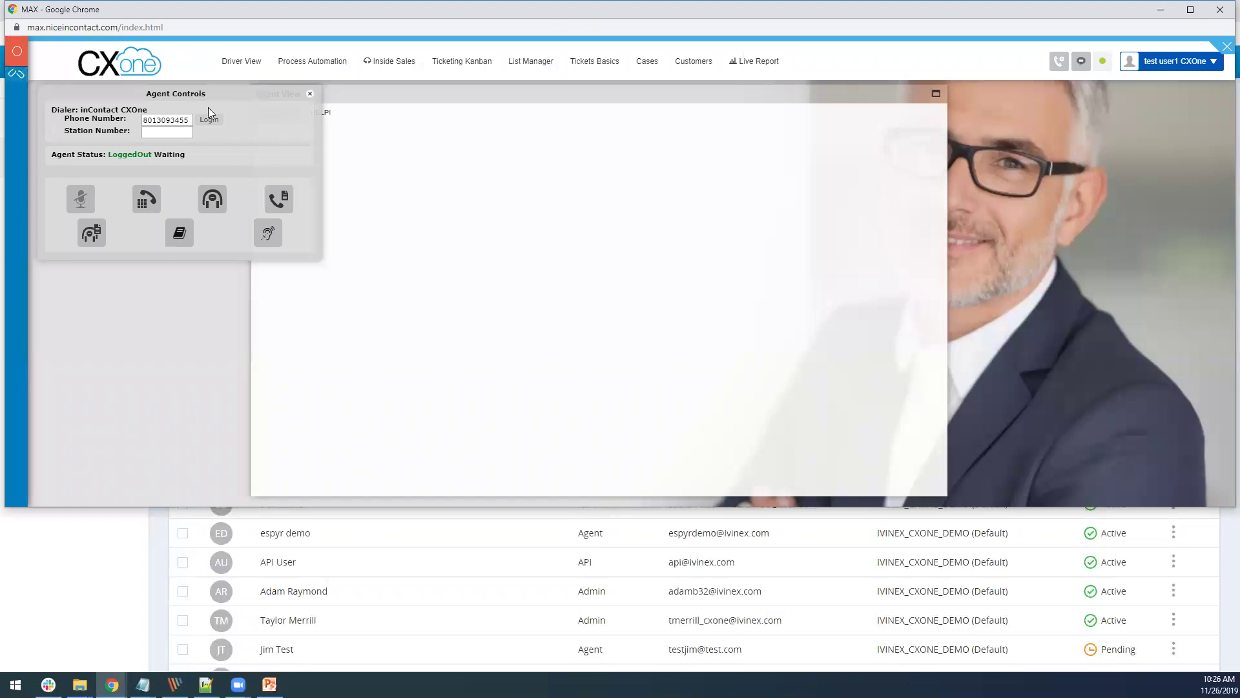
pyautogui.click(209, 120)
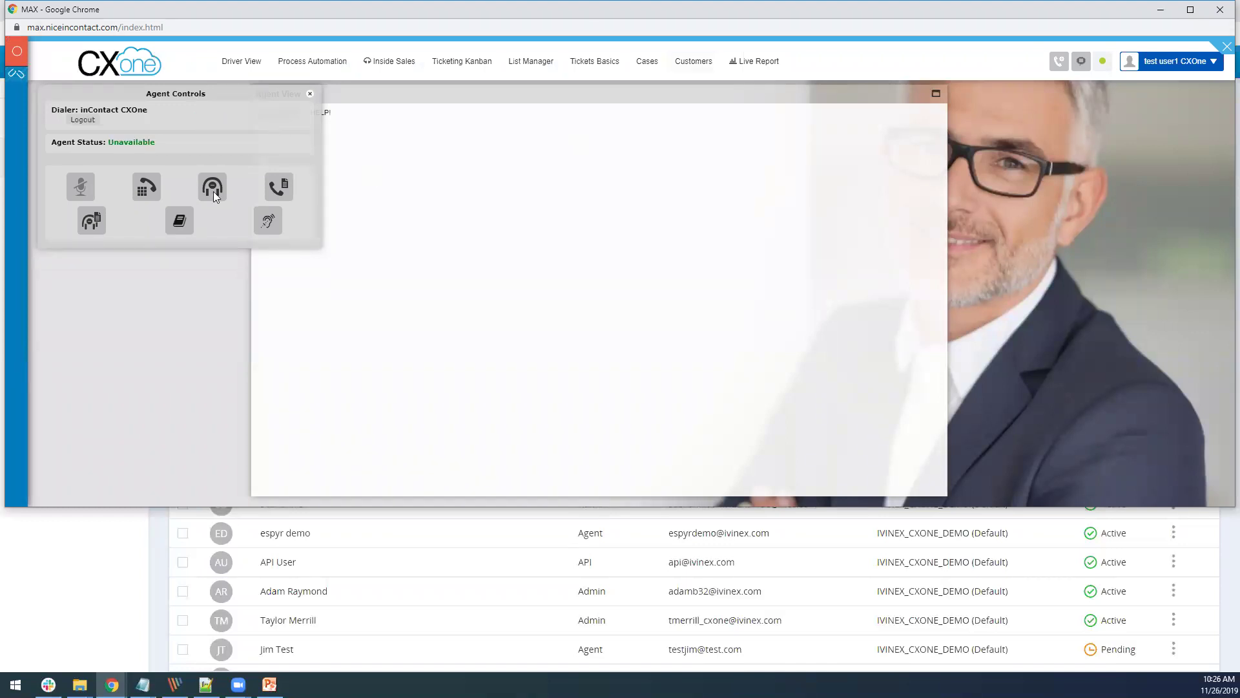
pyautogui.click(310, 94)
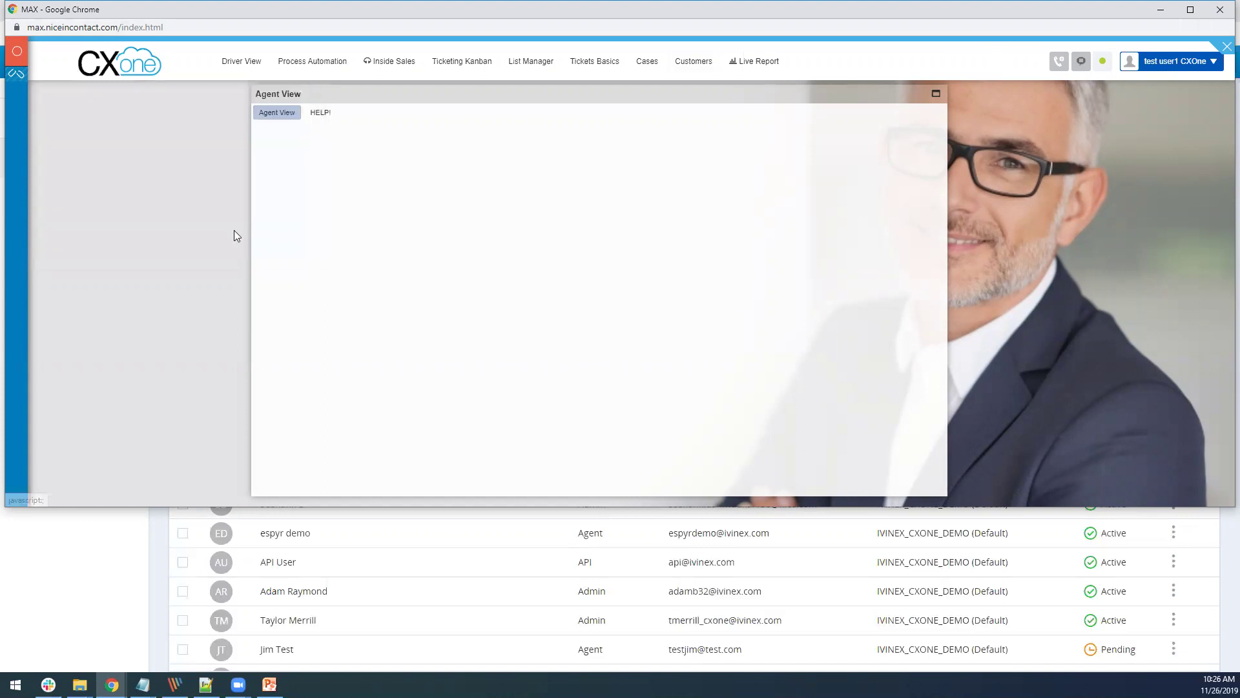
pyautogui.click(1191, 9)
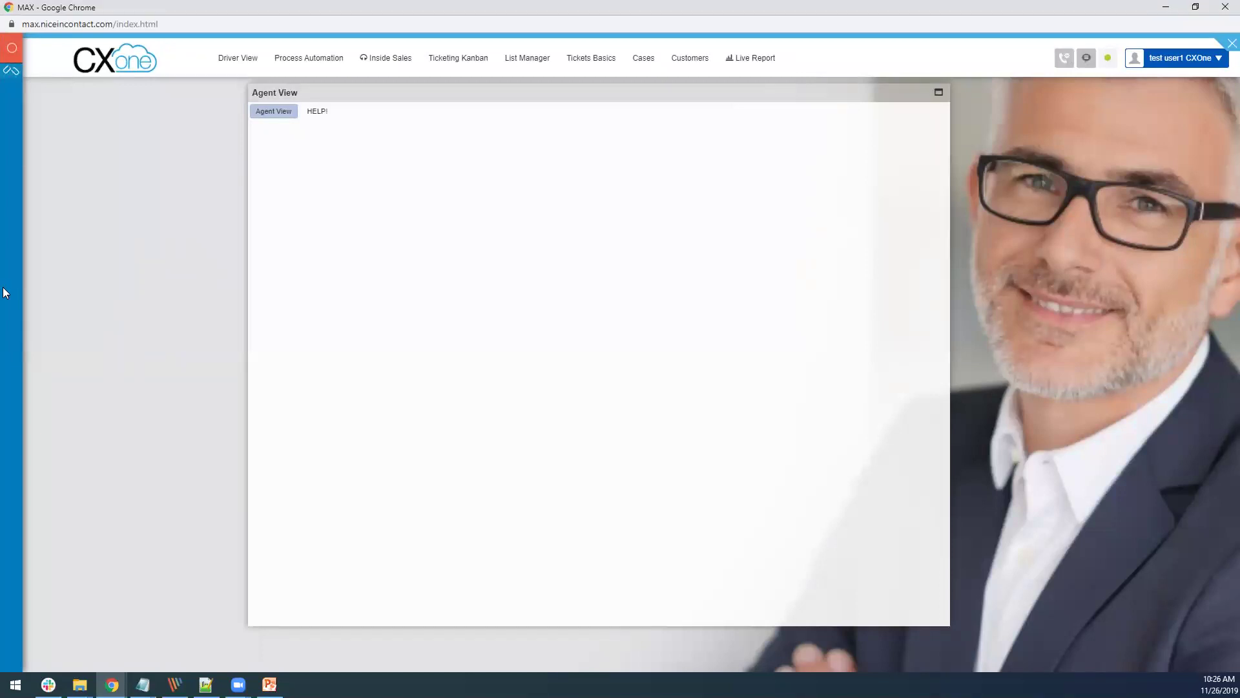
# Step: Switch the agent status to Available and connect the agent phone leg
pyautogui.moveTo(5, 292)
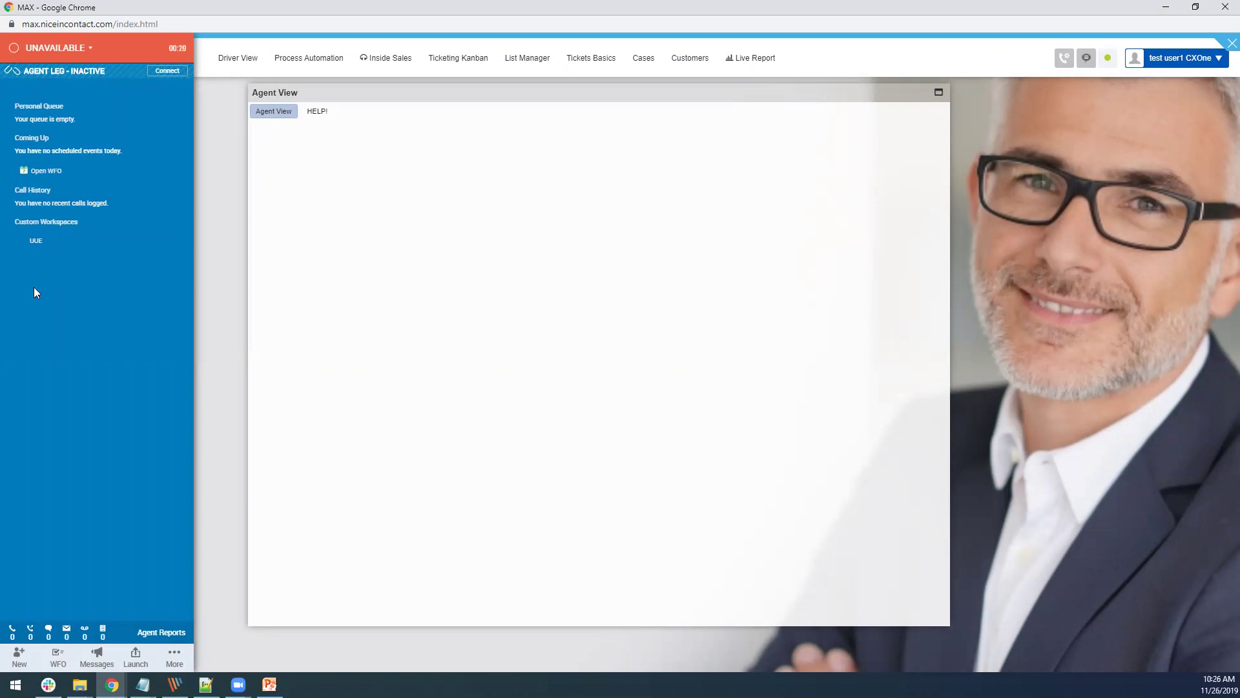
pyautogui.click(33, 242)
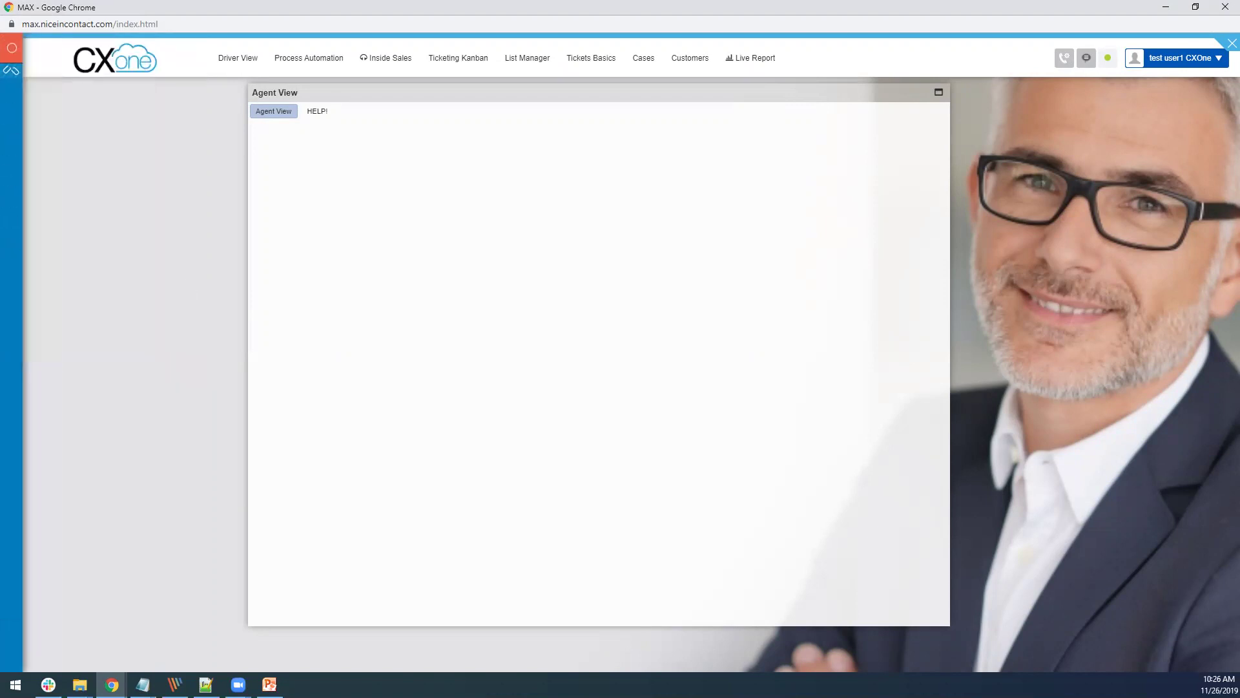
pyautogui.moveTo(11, 71)
pyautogui.click(48, 47)
pyautogui.click(46, 91)
pyautogui.click(165, 73)
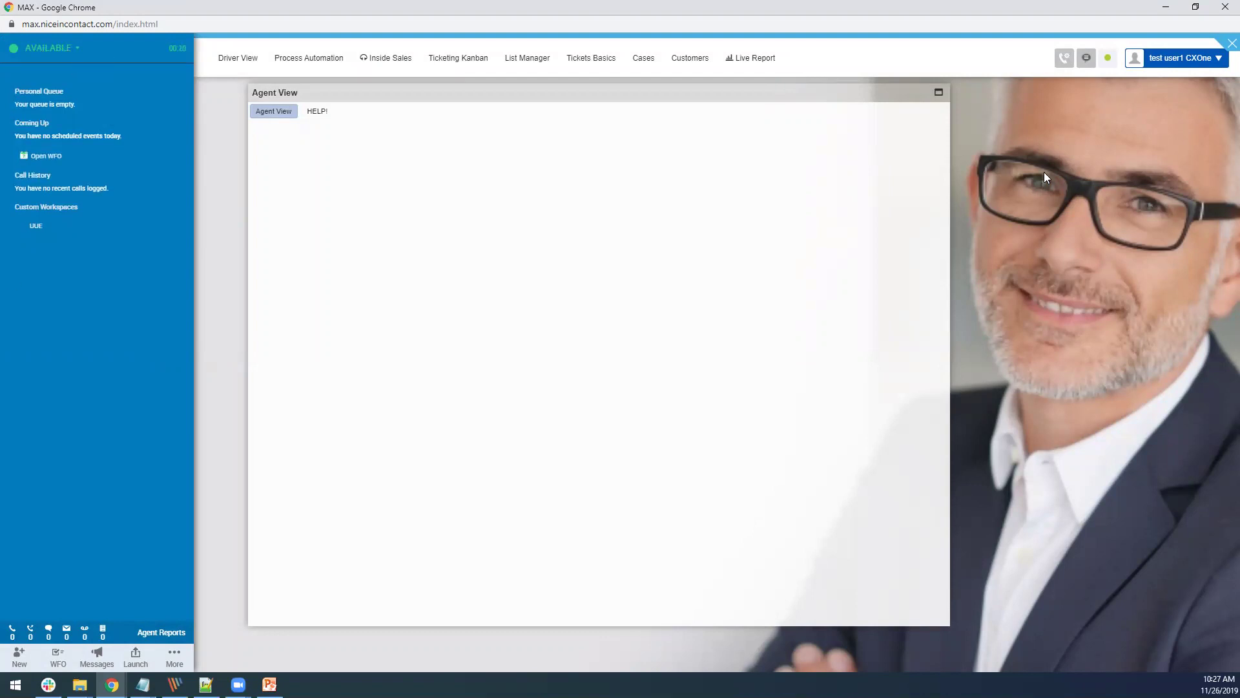
pyautogui.click(1060, 60)
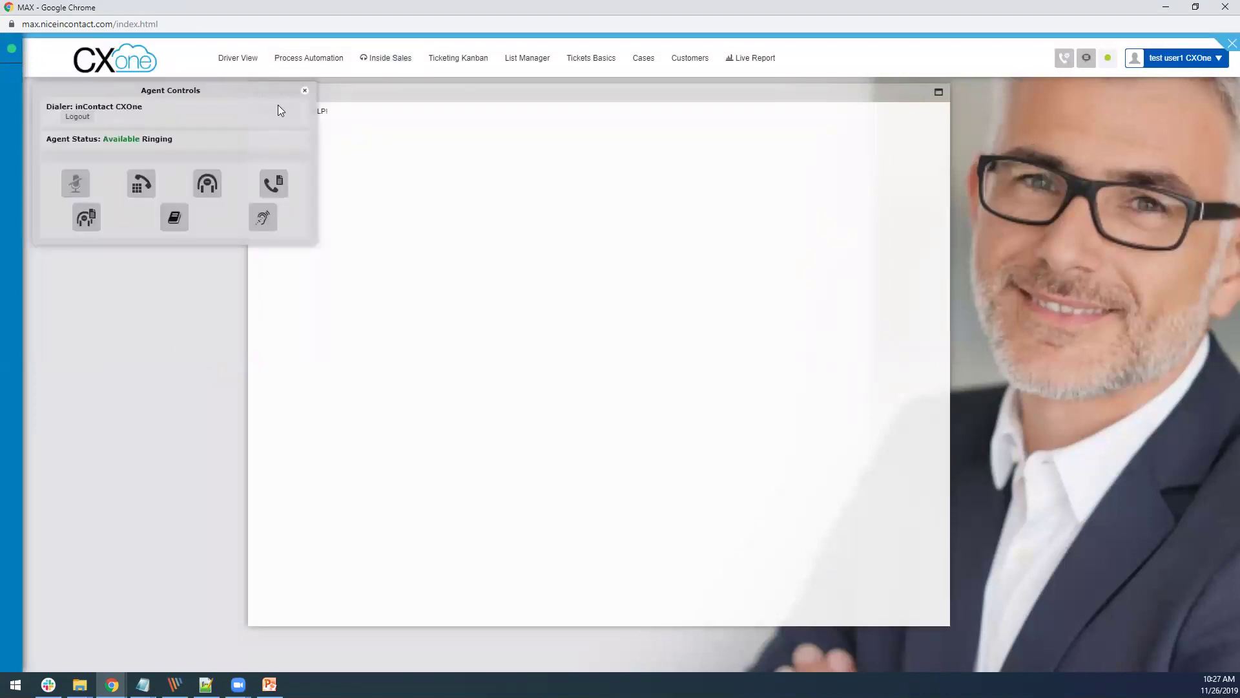
pyautogui.click(18, 92)
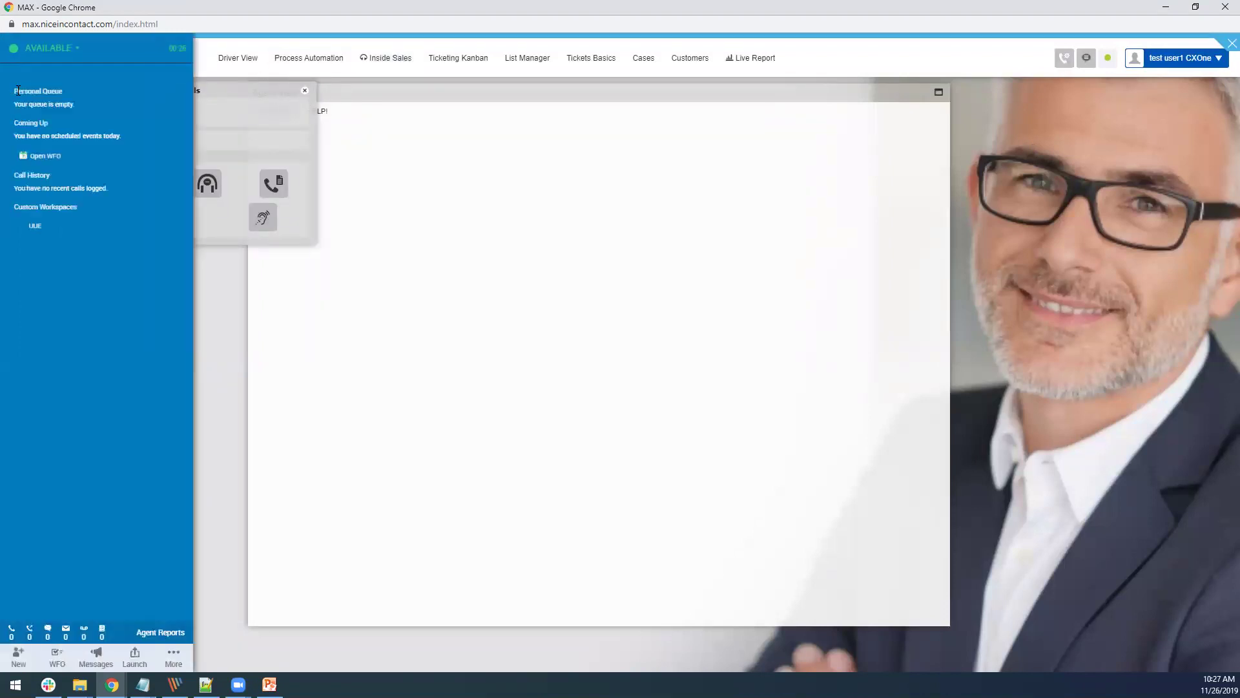
pyautogui.click(305, 91)
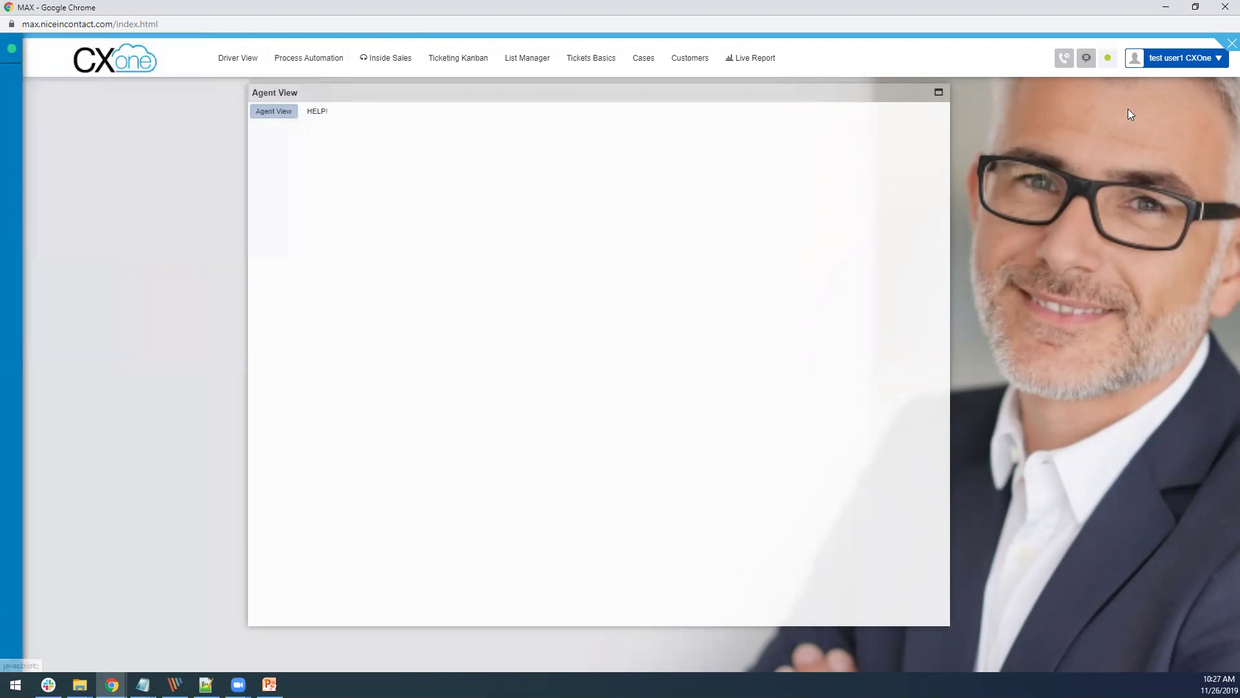
pyautogui.click(1064, 60)
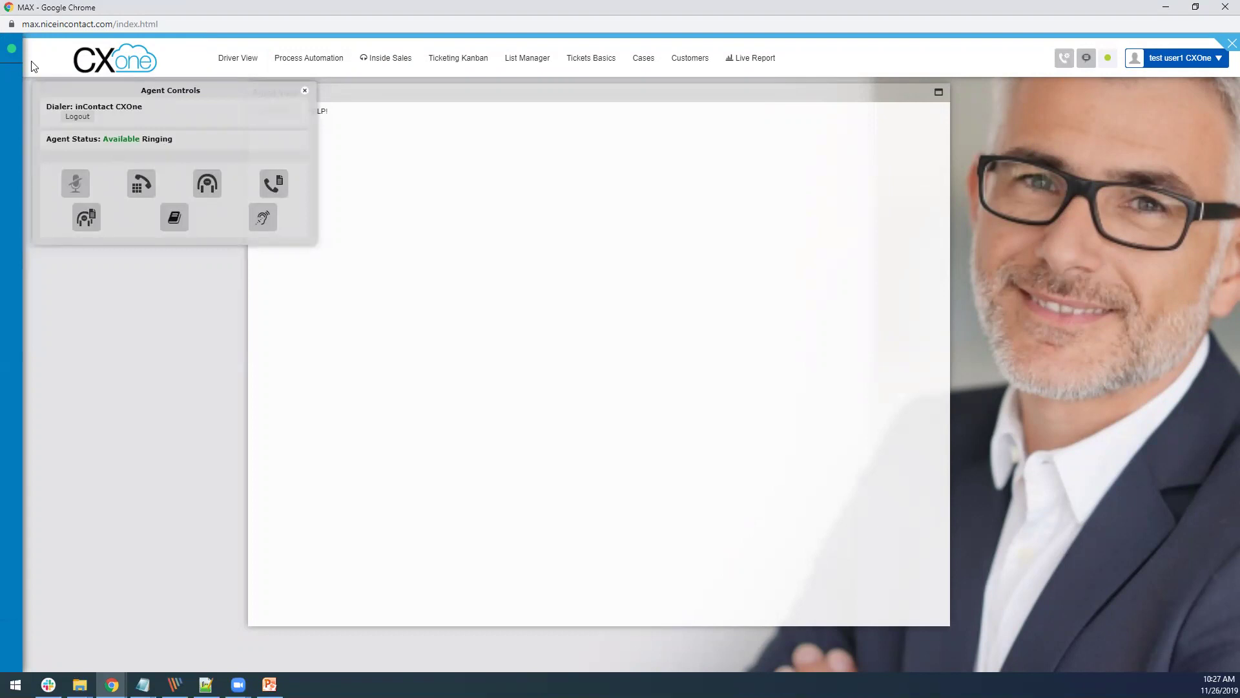
pyautogui.click(305, 91)
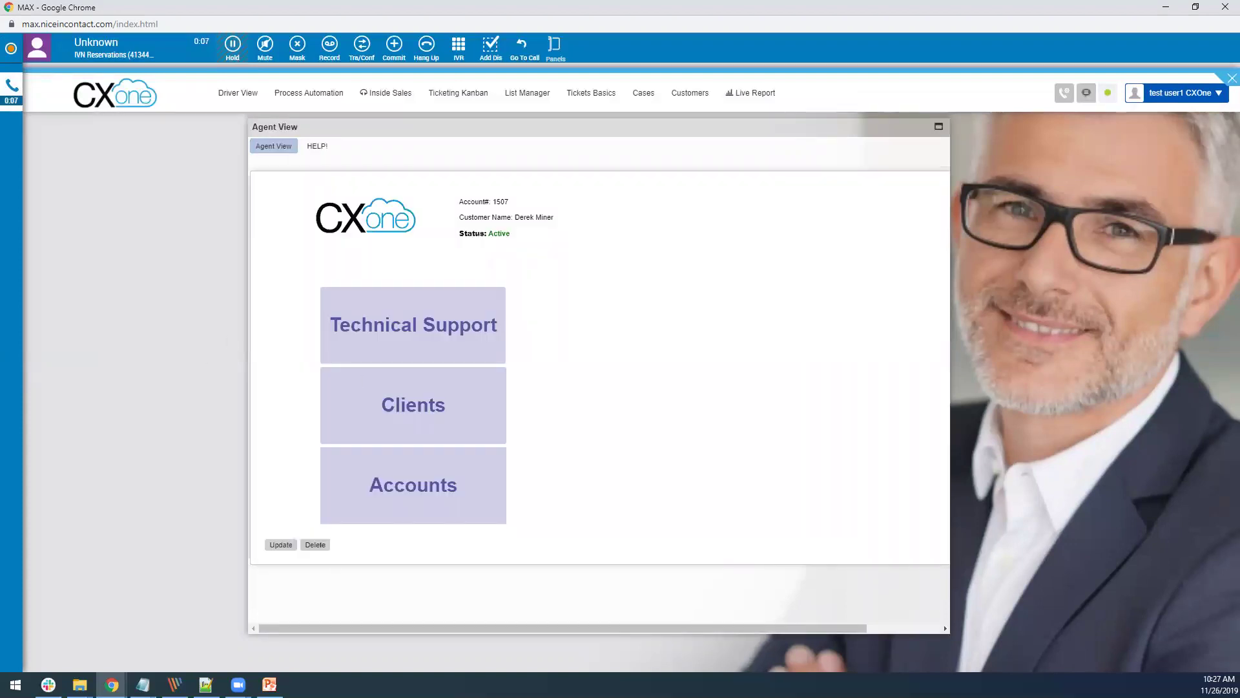
# Step: Open the caller's Clients form and place the cursor in the empty First Name field
pyautogui.moveTo(10, 49)
pyautogui.moveTo(18, 126)
pyautogui.click(409, 407)
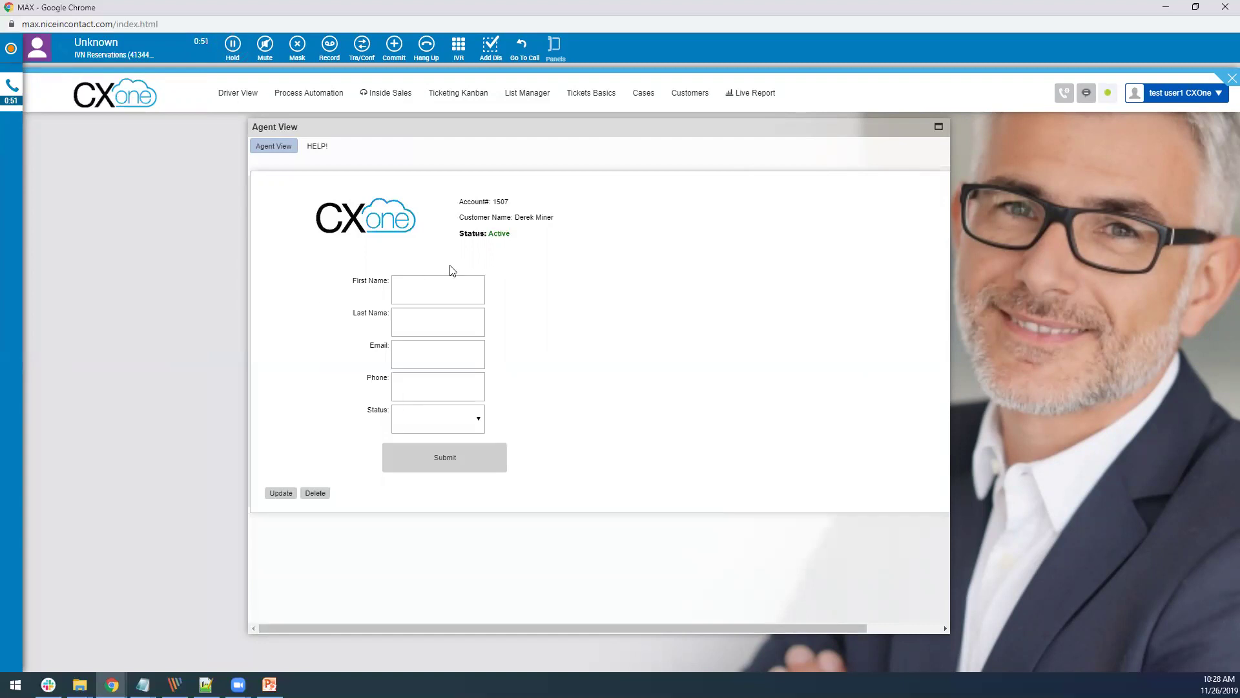
pyautogui.click(406, 284)
pyautogui.click(612, 256)
pyautogui.moveTo(640, 126); pyautogui.dragTo(625, 130)
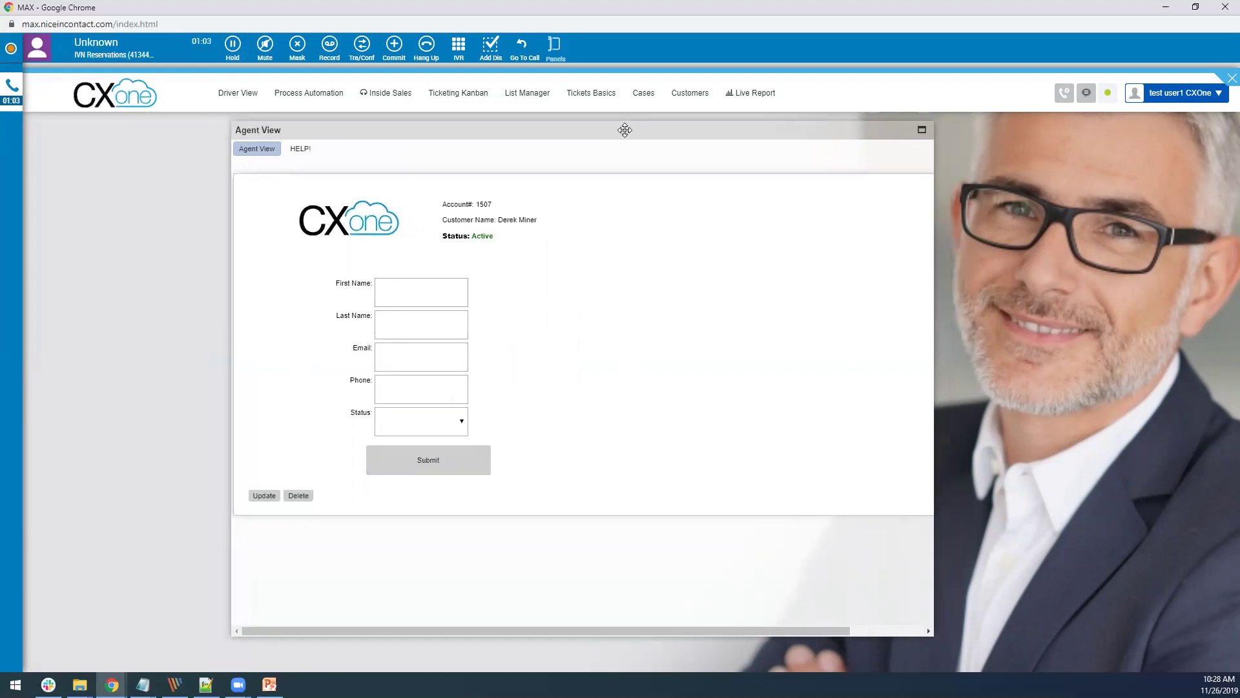
pyautogui.click(1168, 98)
pyautogui.click(1192, 148)
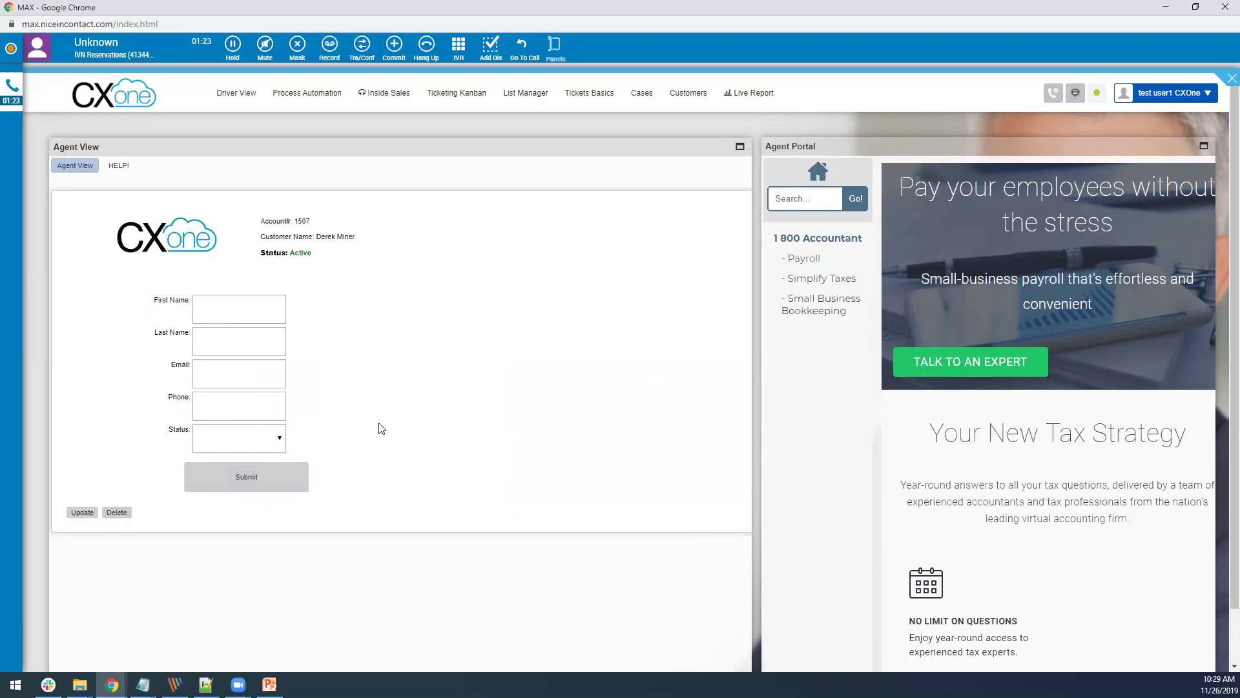
pyautogui.click(6, 100)
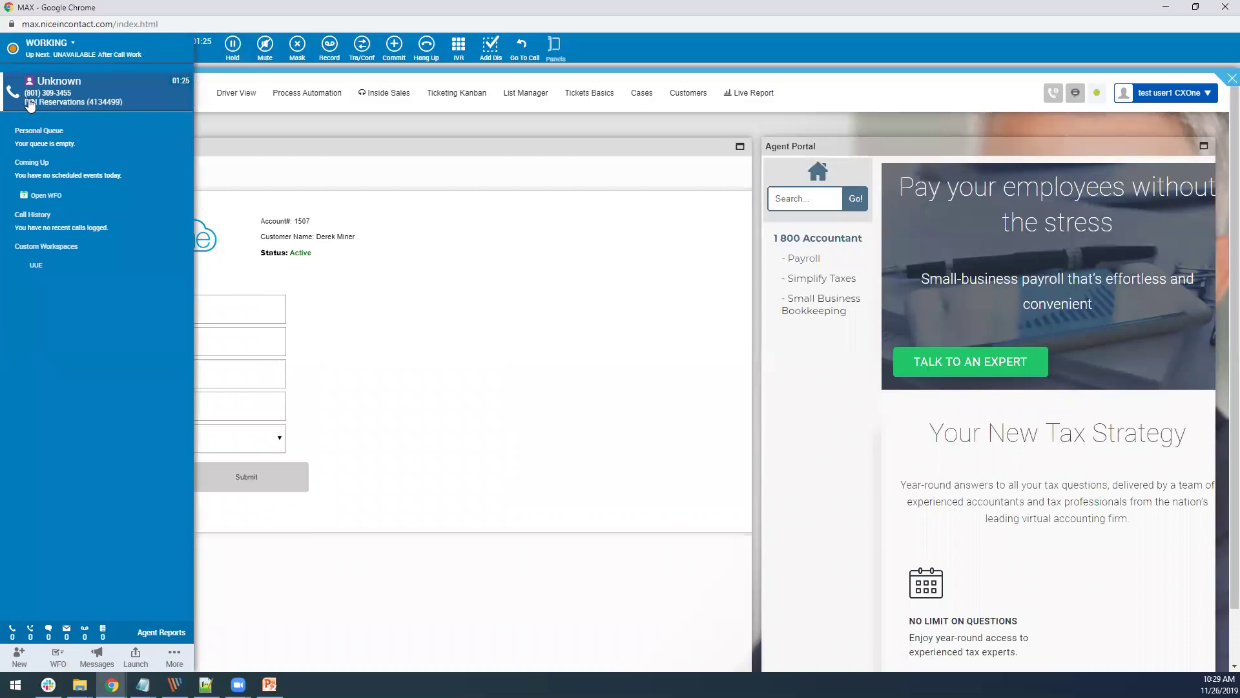
pyautogui.click(711, 294)
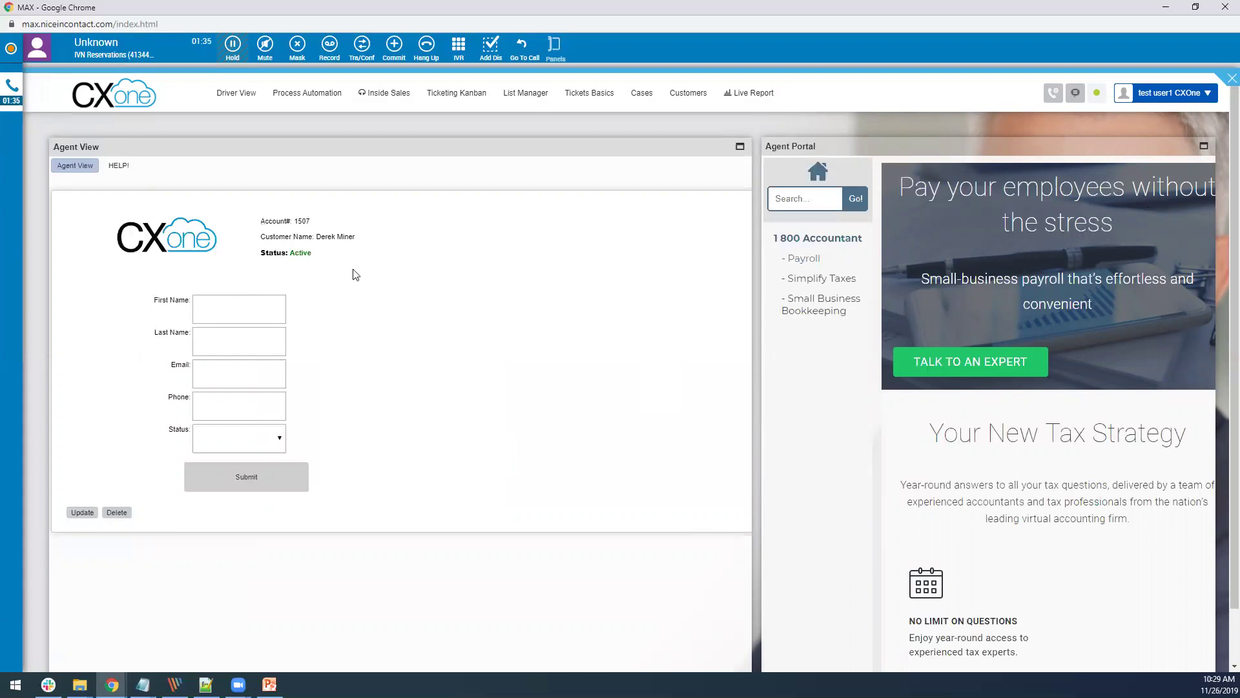
pyautogui.click(7, 88)
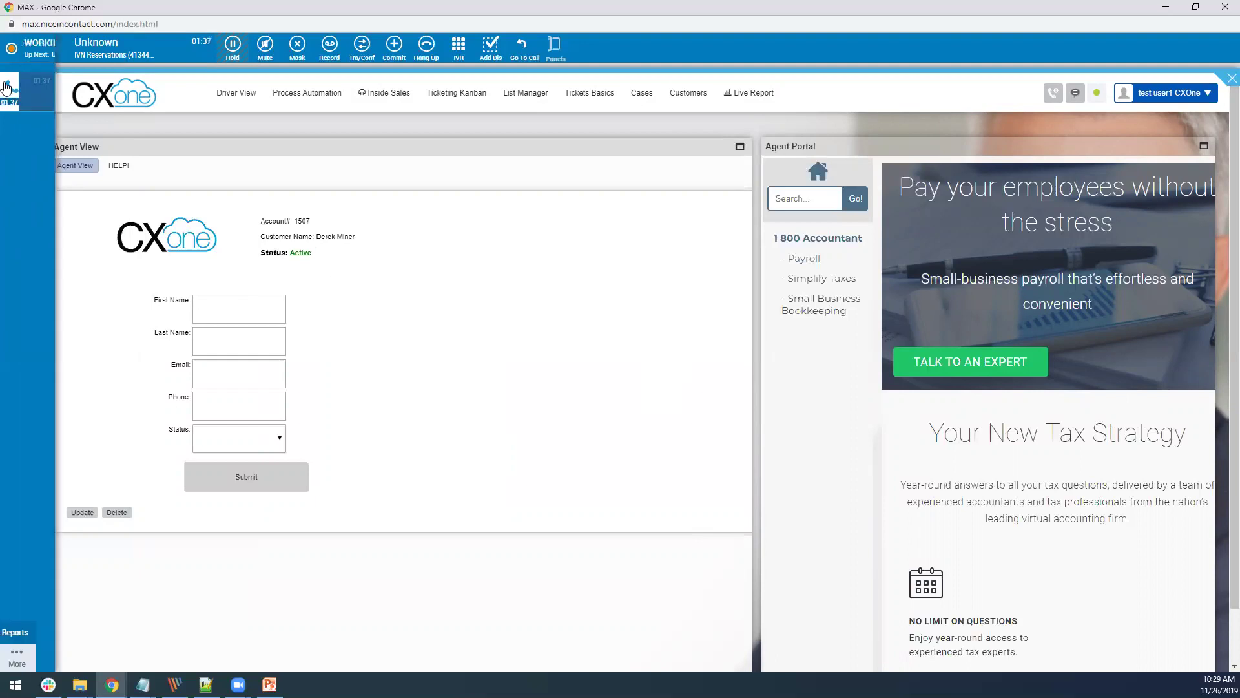
pyautogui.click(424, 313)
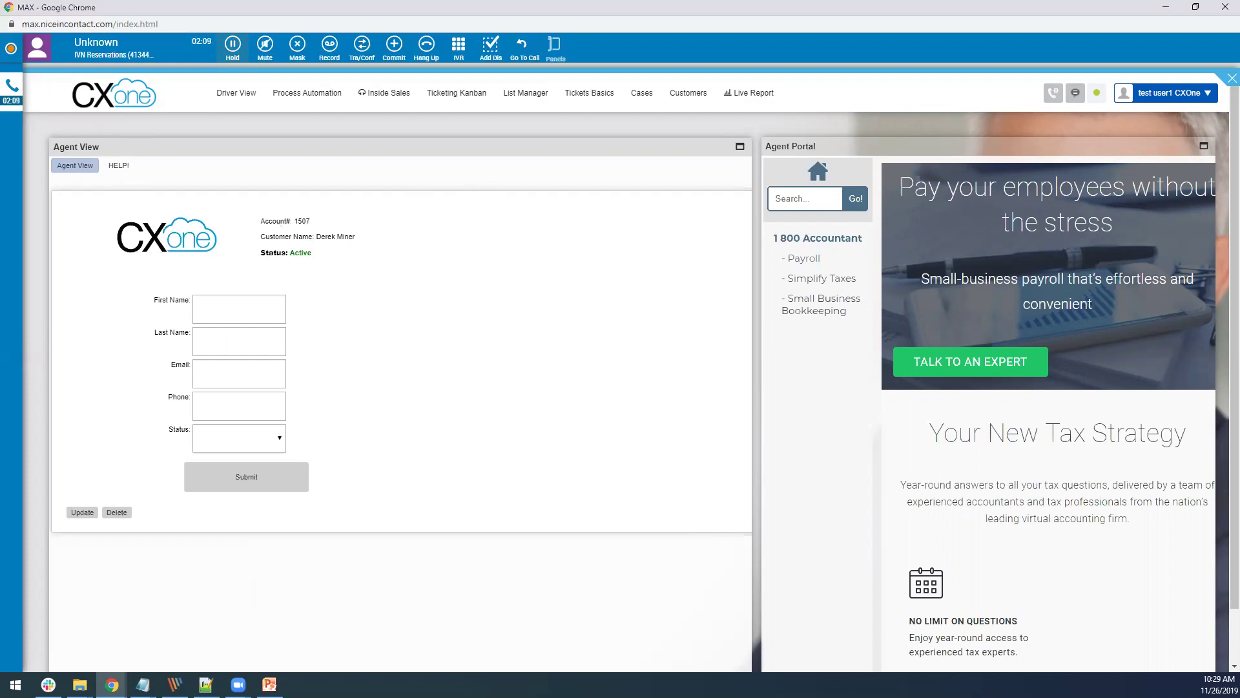
pyautogui.click(9, 213)
# Step: Enter the caller's first name, e-mail address and phone number in the client form
pyautogui.click(218, 300)
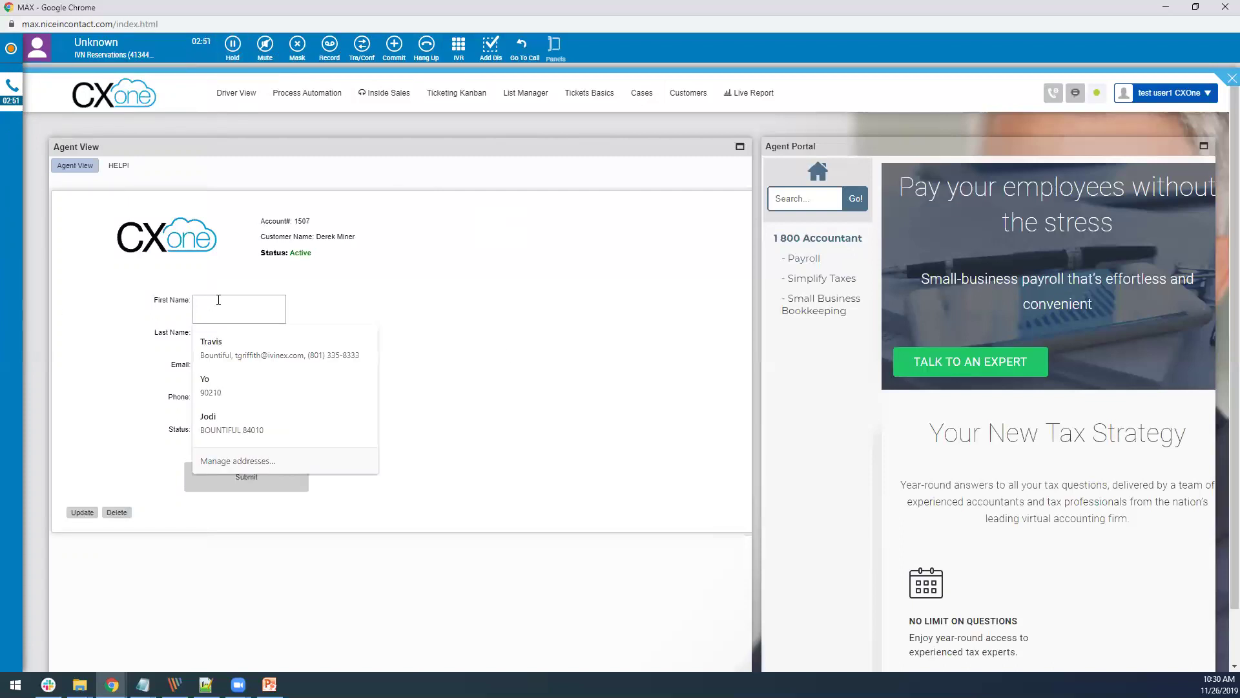
pyautogui.write('Toby')
pyautogui.press('Tab')
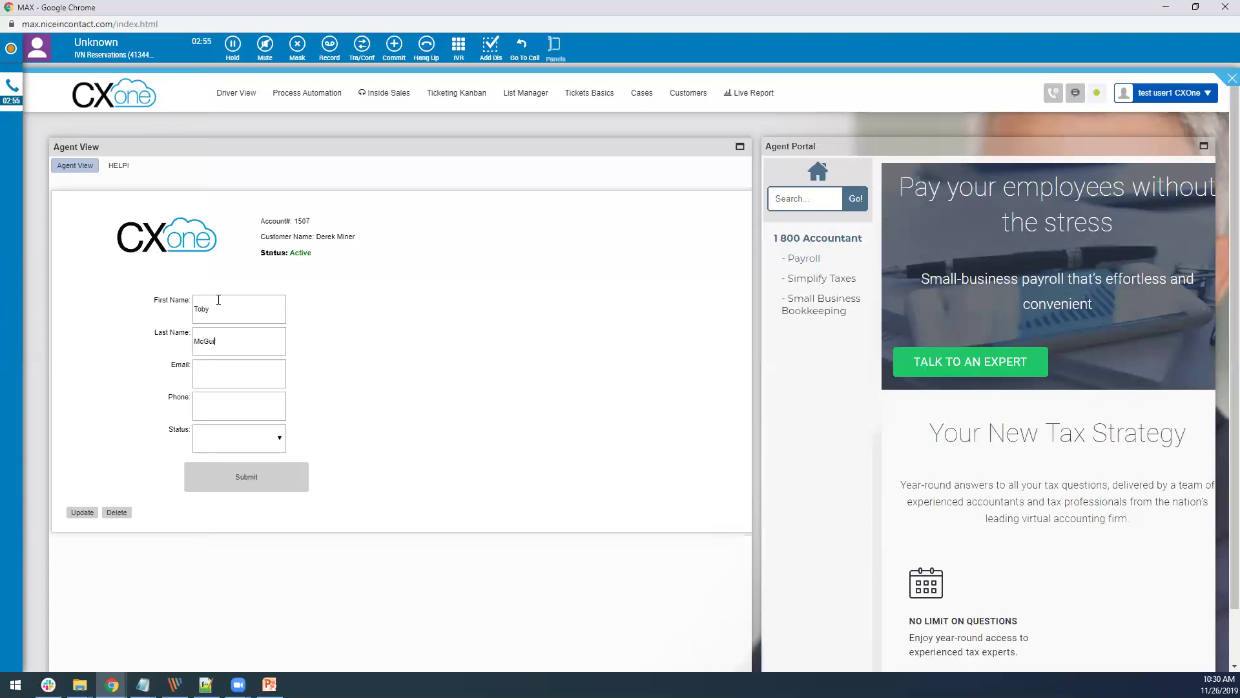
pyautogui.press('Tab')
pyautogui.press('Tab')
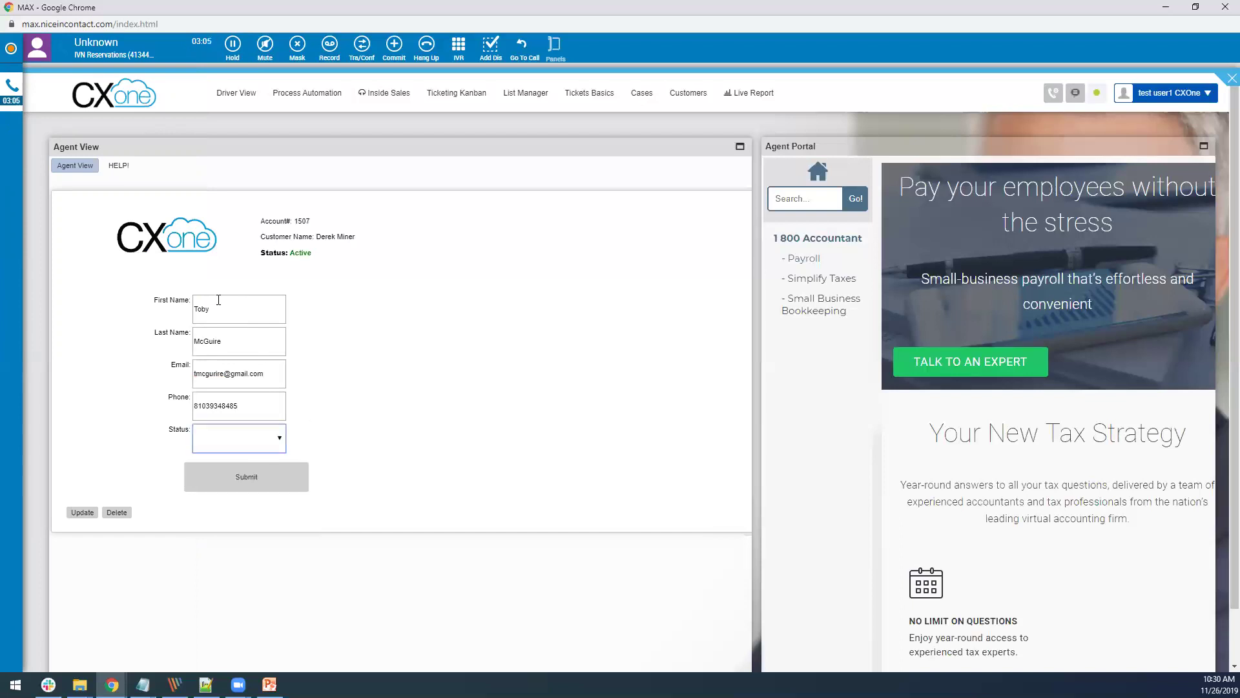
# Step: Set the client Status to Interested and update the record
pyautogui.click(270, 445)
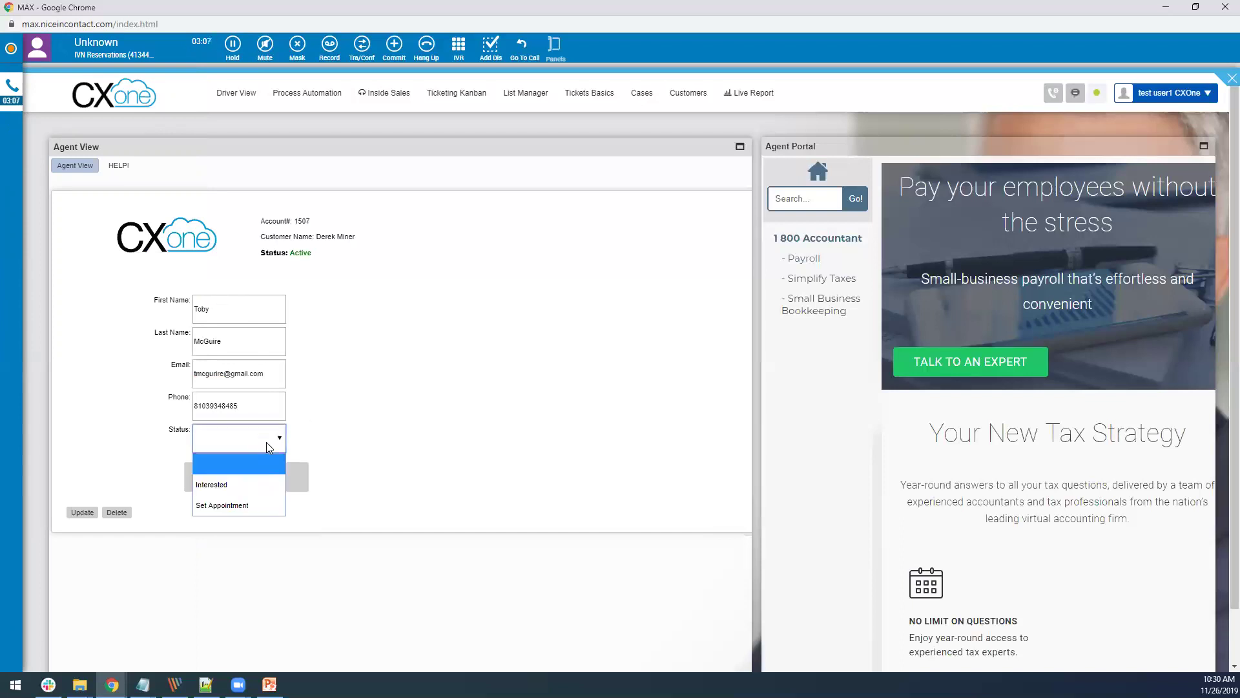
pyautogui.click(240, 493)
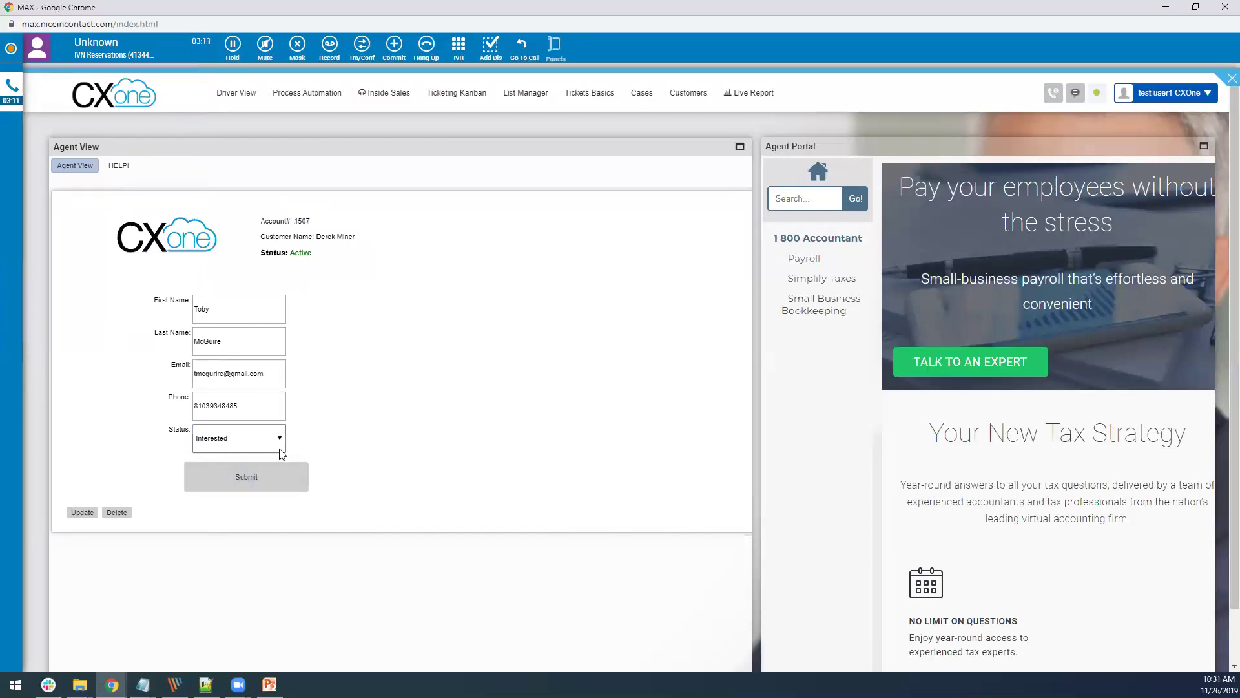
pyautogui.click(78, 517)
# Step: Hang up and confirm, then apply the Reservation Changed disposition and Save & Close
pyautogui.click(432, 57)
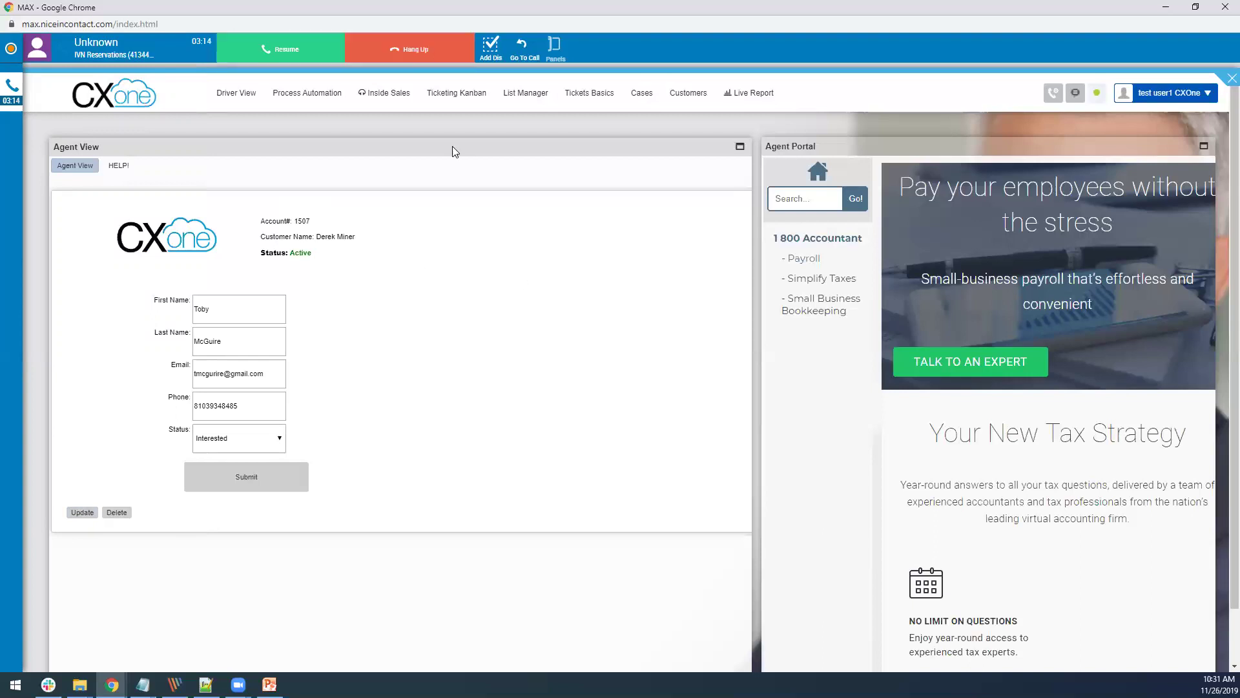
pyautogui.click(407, 51)
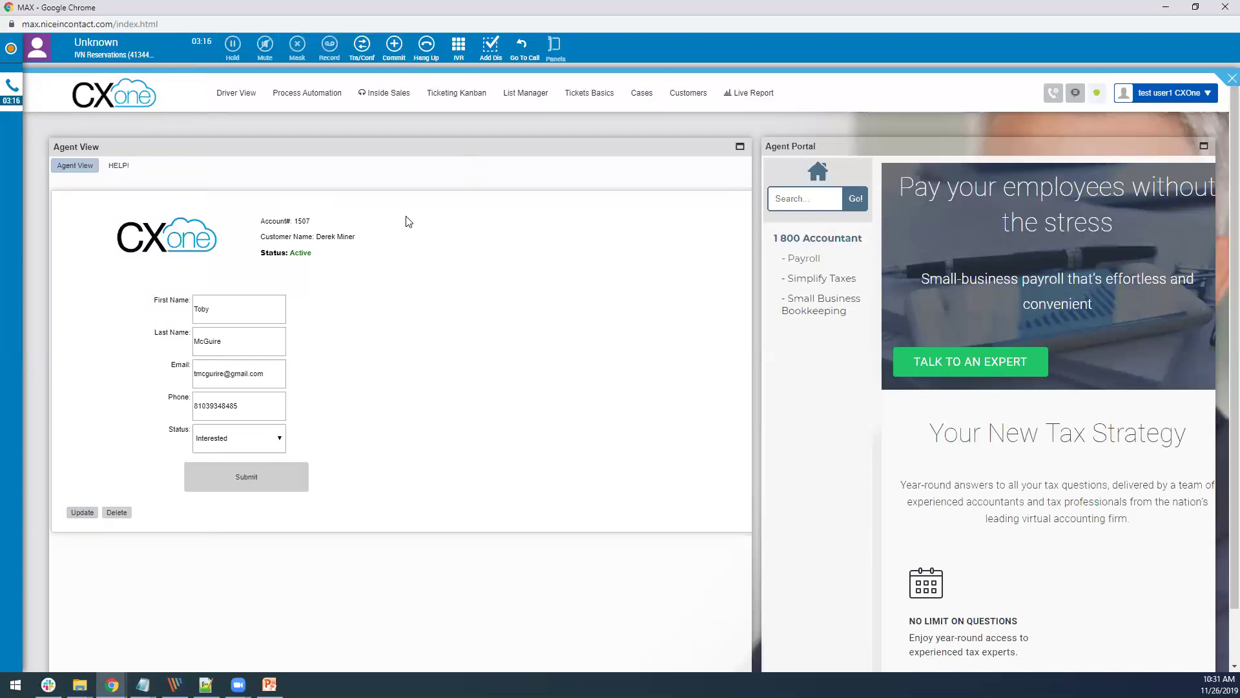
pyautogui.click(490, 46)
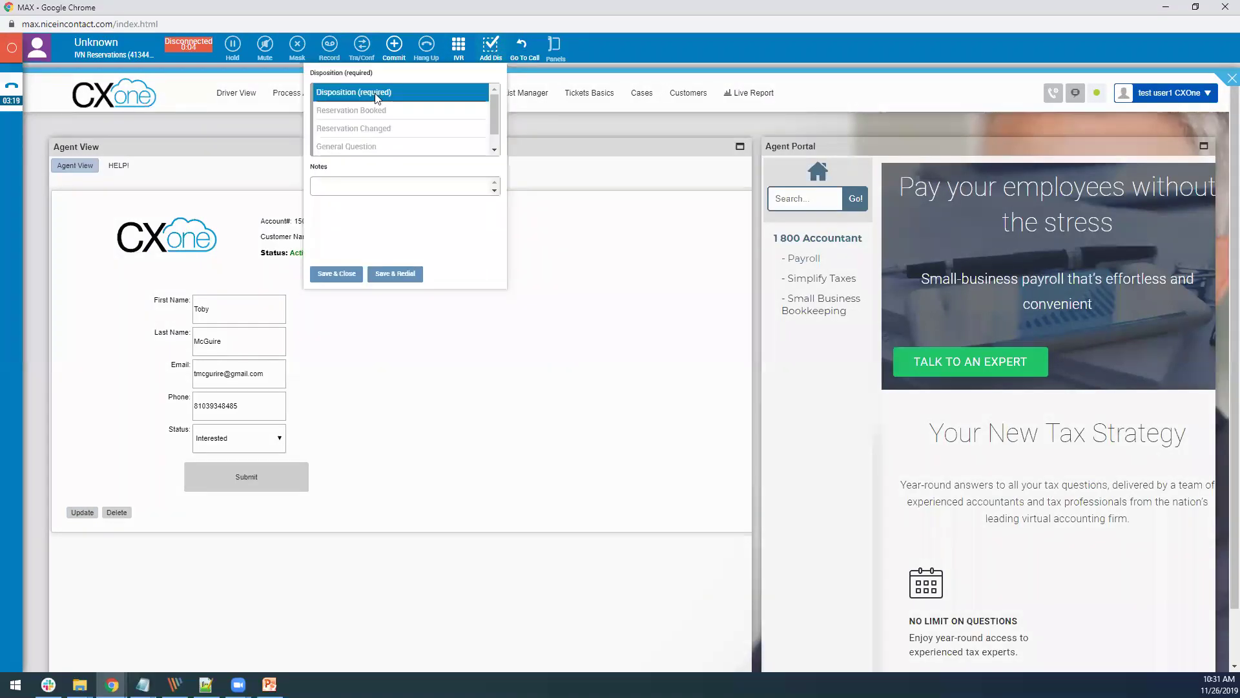
pyautogui.click(376, 127)
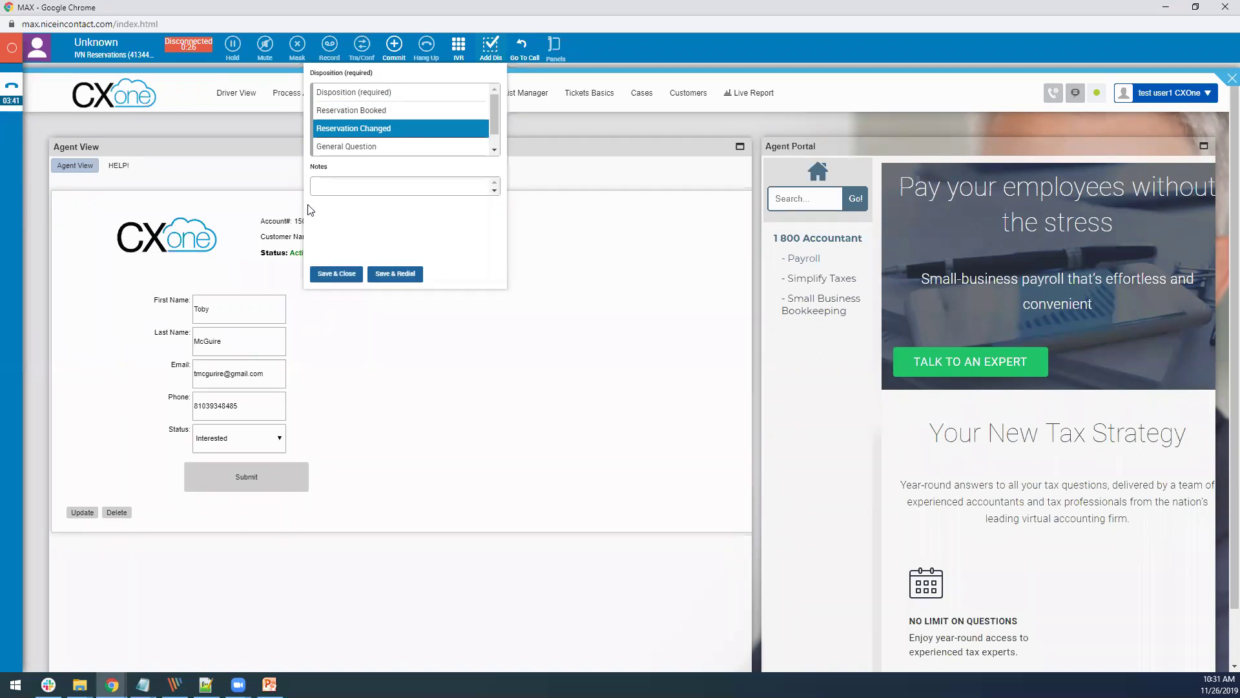
pyautogui.click(341, 275)
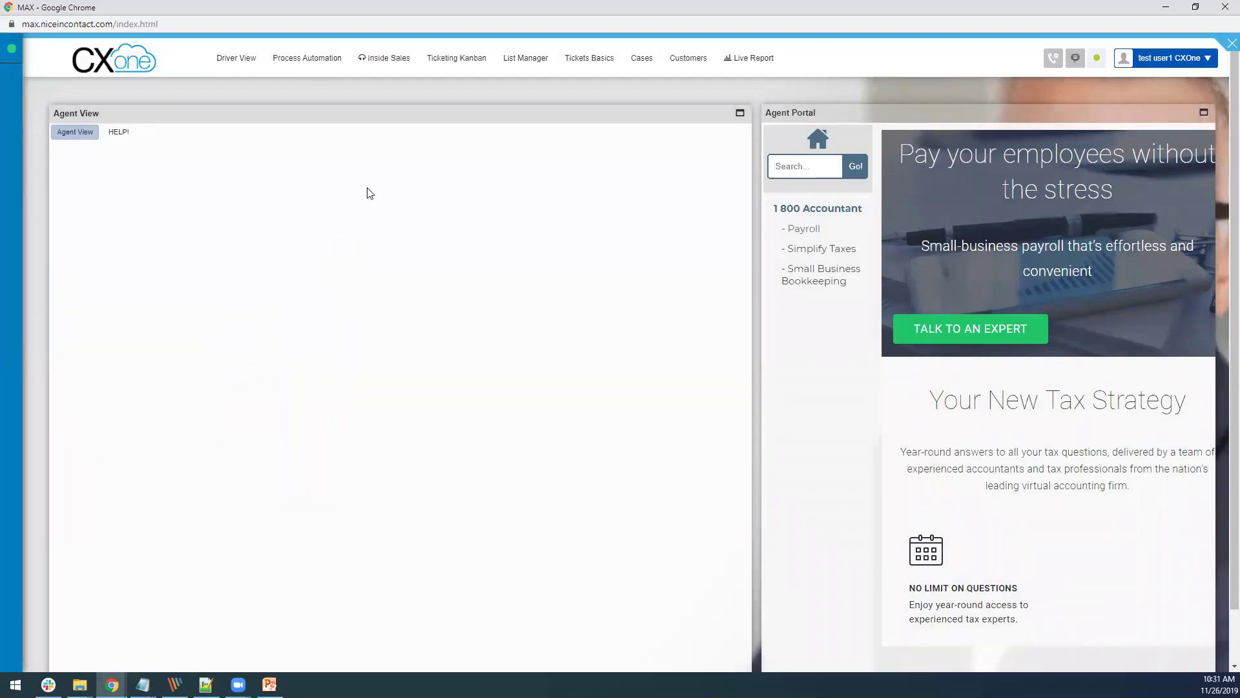
# Step: Expand the MAX glance panel to check Available status, the empty queue and IVN Reservations history
pyautogui.moveTo(18, 52)
pyautogui.moveTo(12, 168)
pyautogui.moveTo(17, 86)
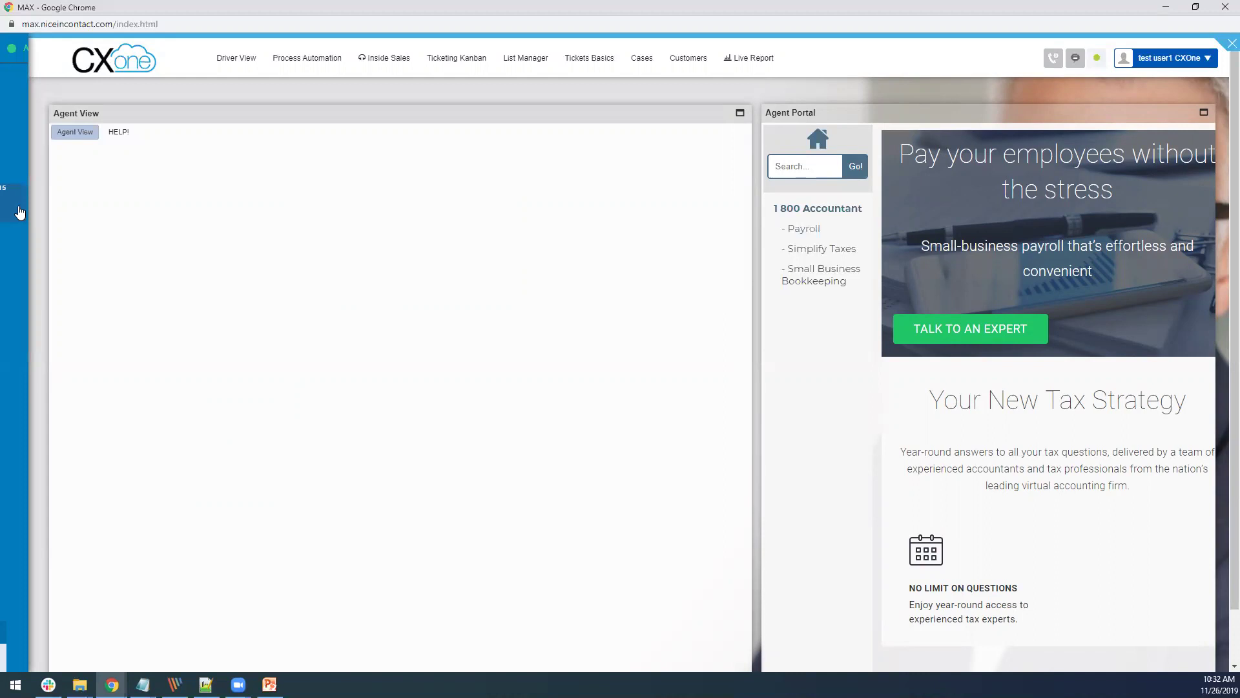
pyautogui.moveTo(13, 207)
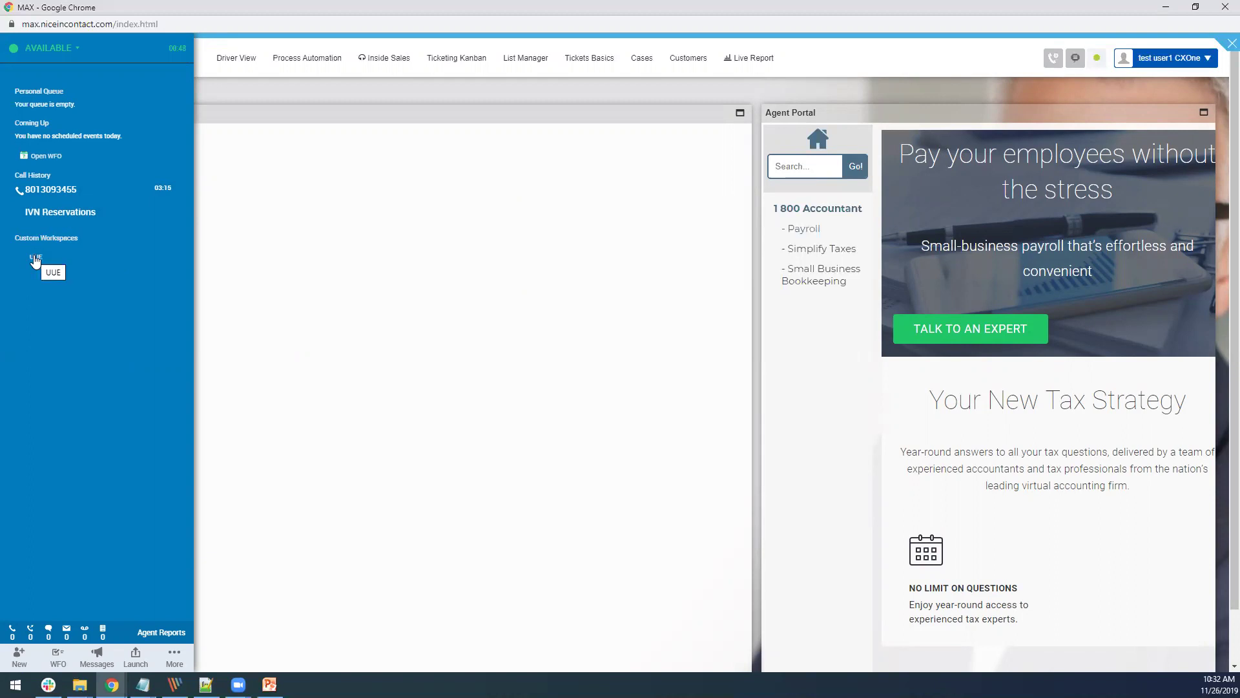
# Step: Choose Log Out from the agent status menu and confirm ending the MAX session
pyautogui.click(35, 259)
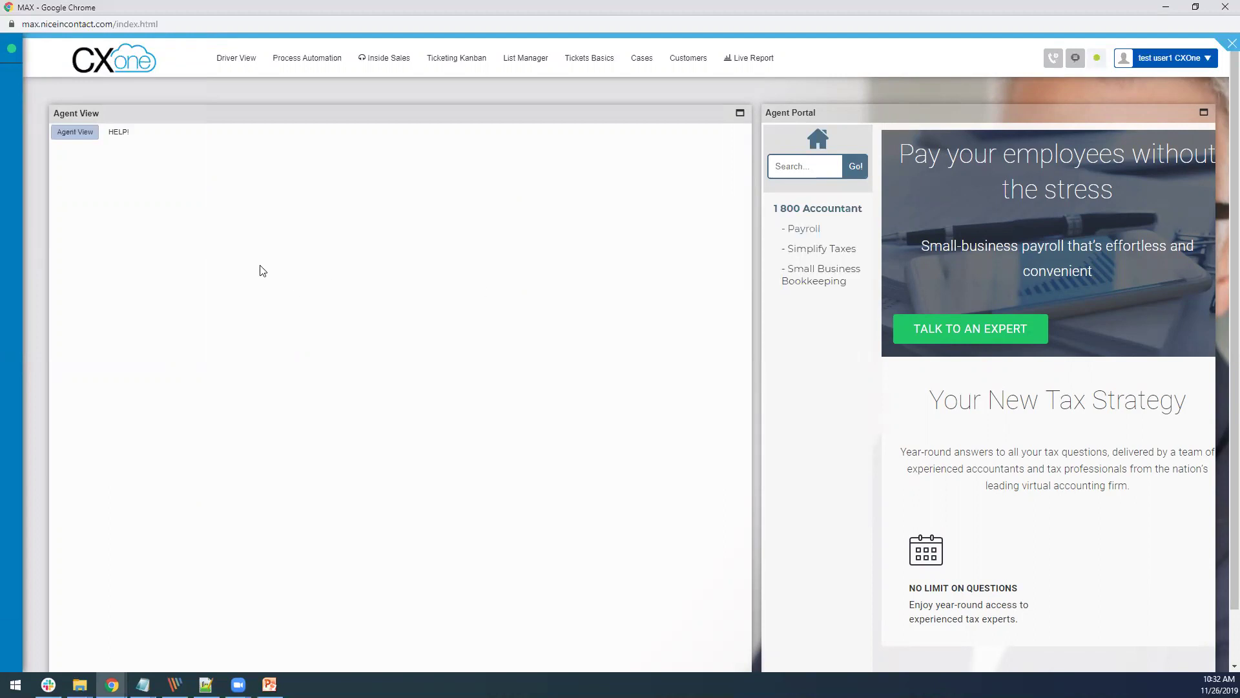
pyautogui.click(11, 52)
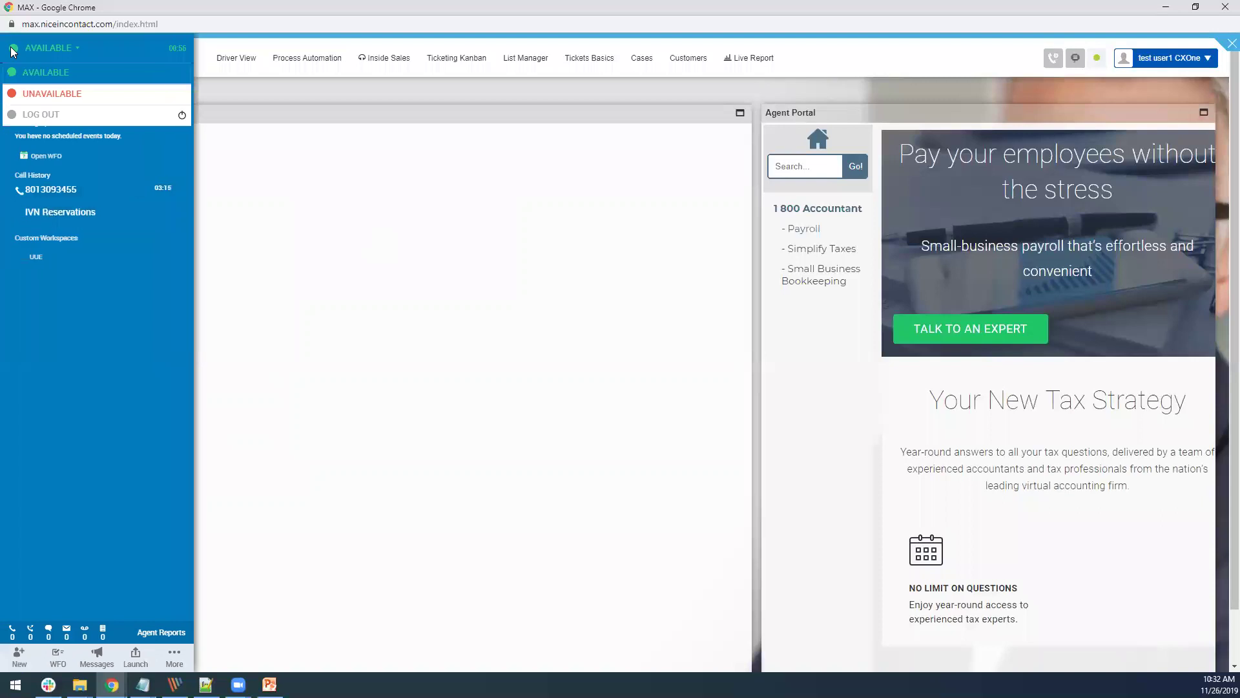
pyautogui.click(75, 121)
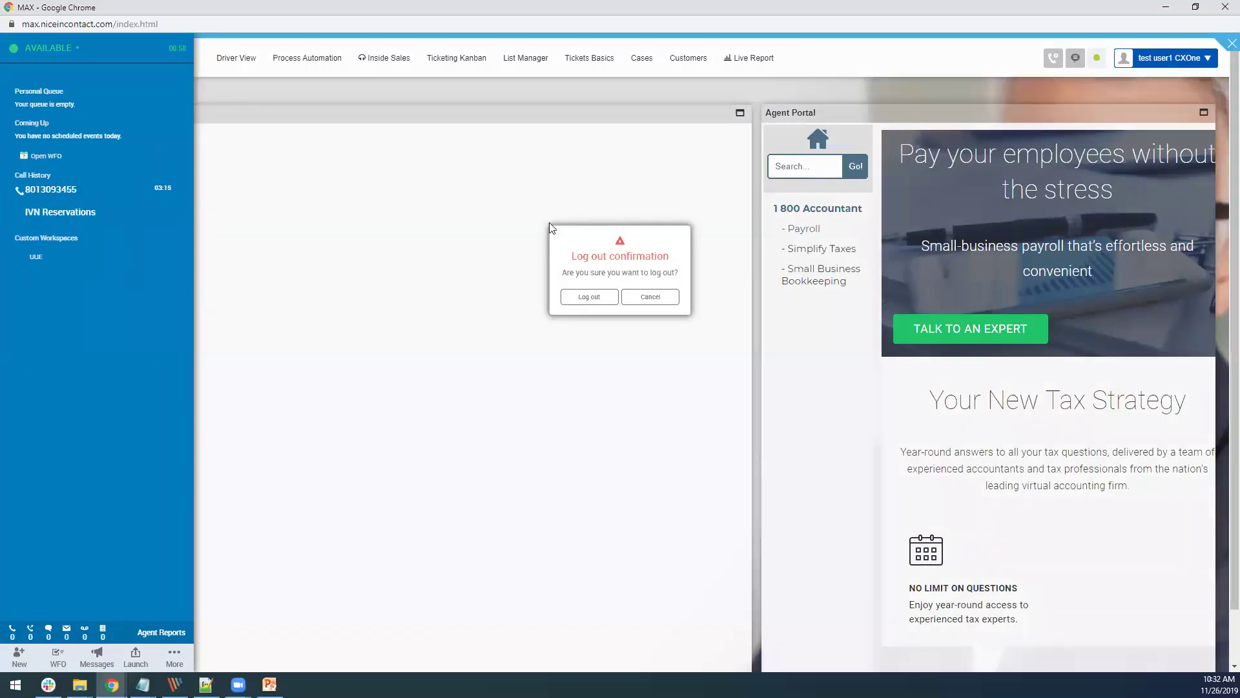
pyautogui.click(586, 301)
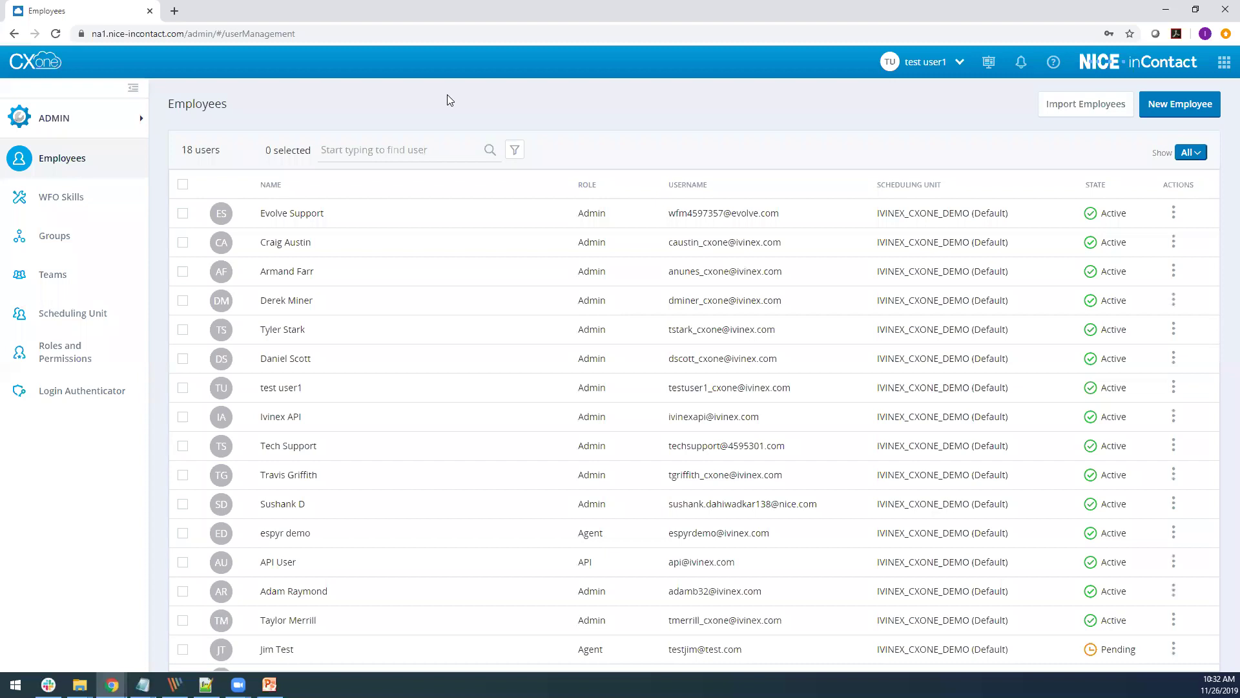